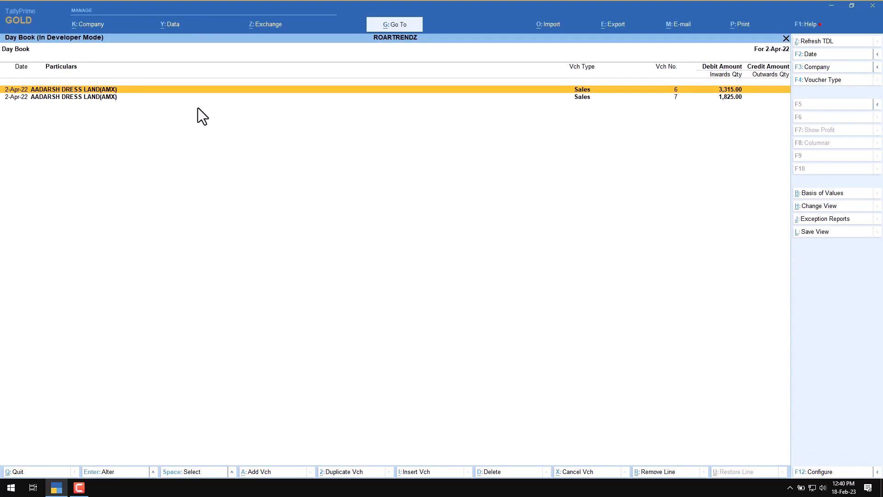
Open sales voucher 6 from the Day Book, examine its item lines and bill-wise details, and accept the voucher
key("Return")
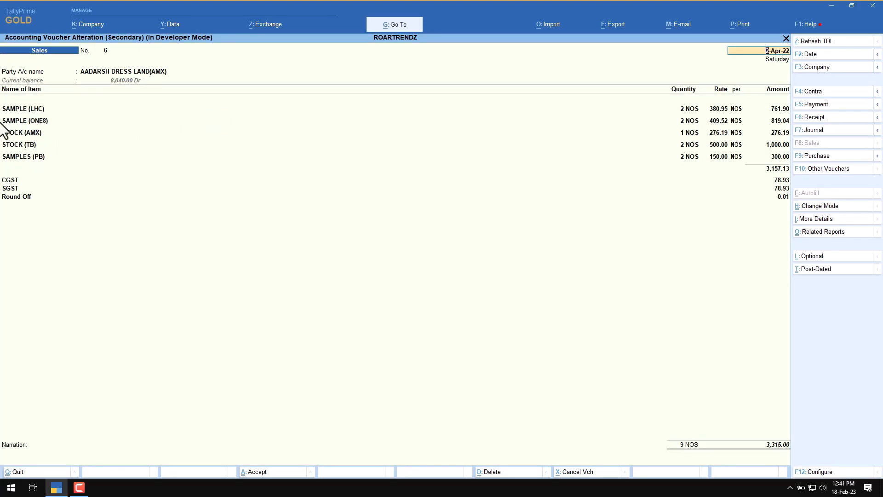
left_click(19, 111)
key("Return")
key("Return")
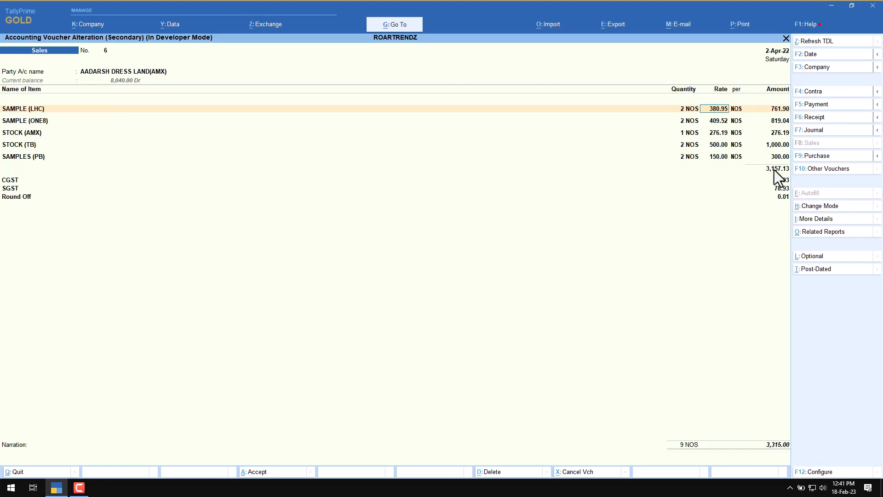
left_click(771, 449)
key("Return")
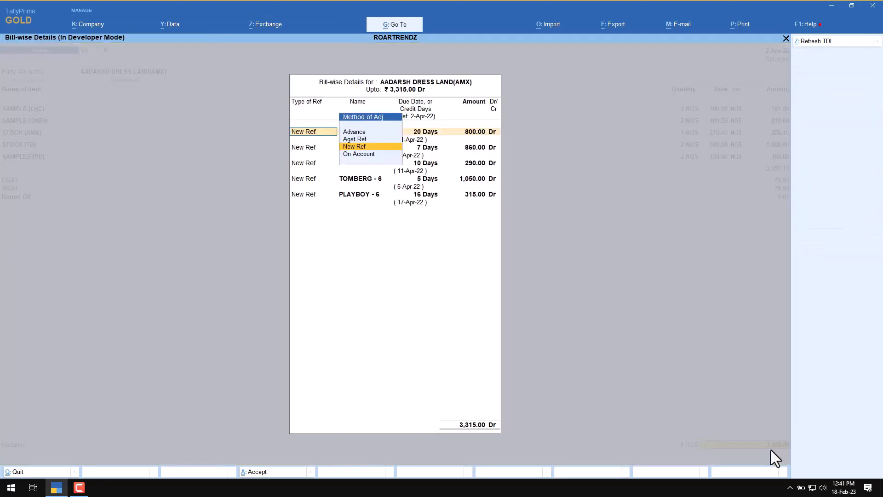
key("Return")
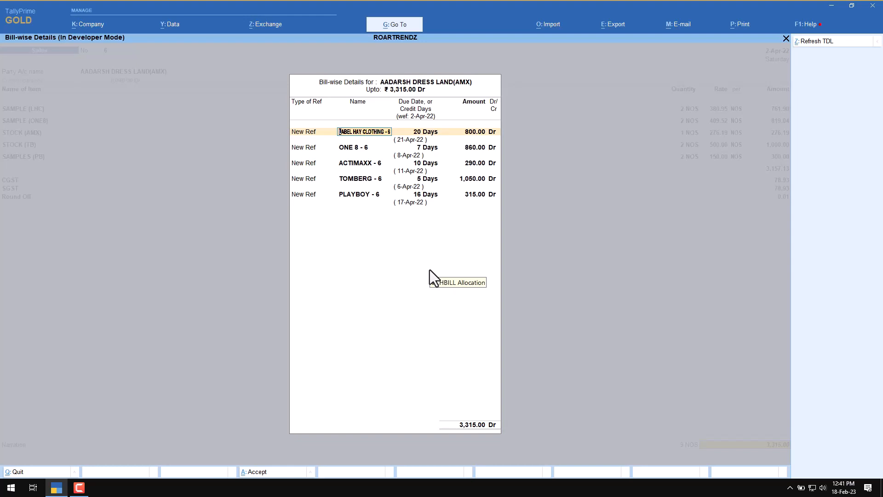
key("ctrl+a")
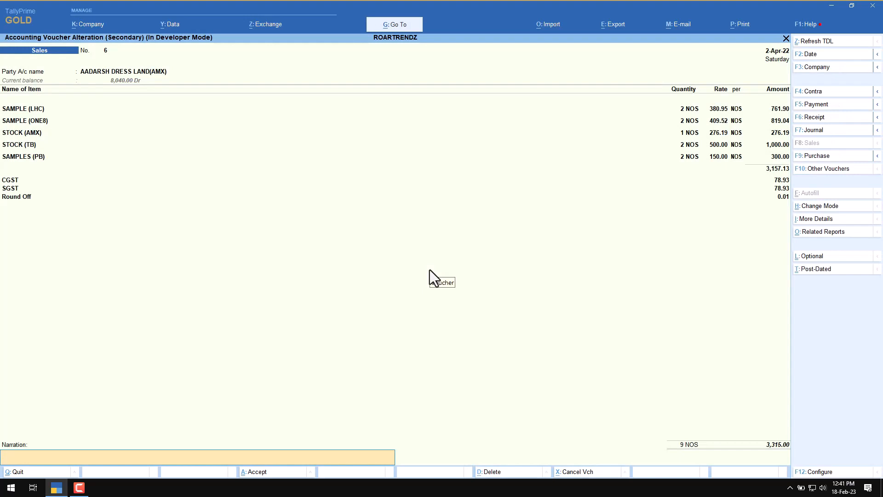
key("ctrl+a")
key("Escape")
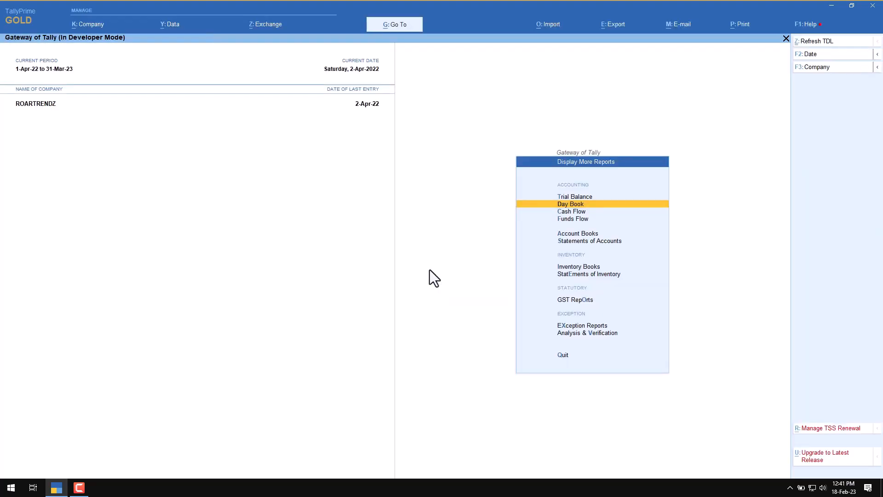
Display the Bills Receivable report from the outstandings statements
key("Down")
key("Down")
key("Down")
key("Down")
key("Return")
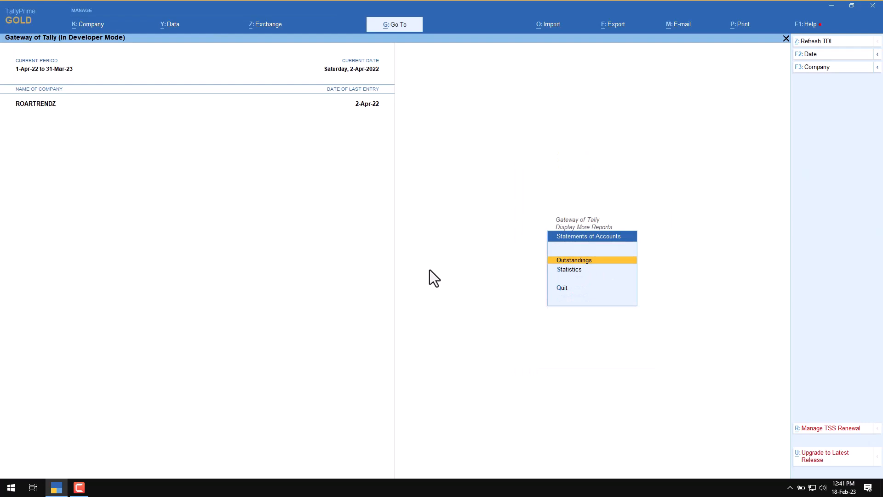
key("Return")
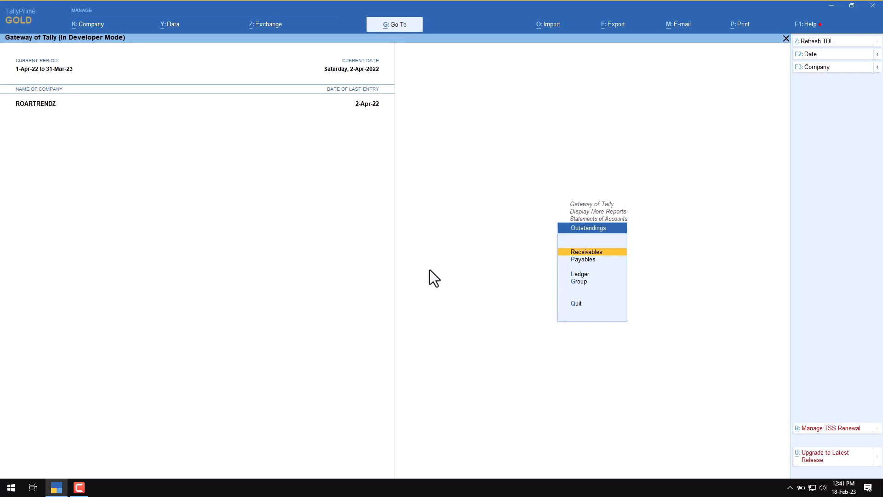
key("Return")
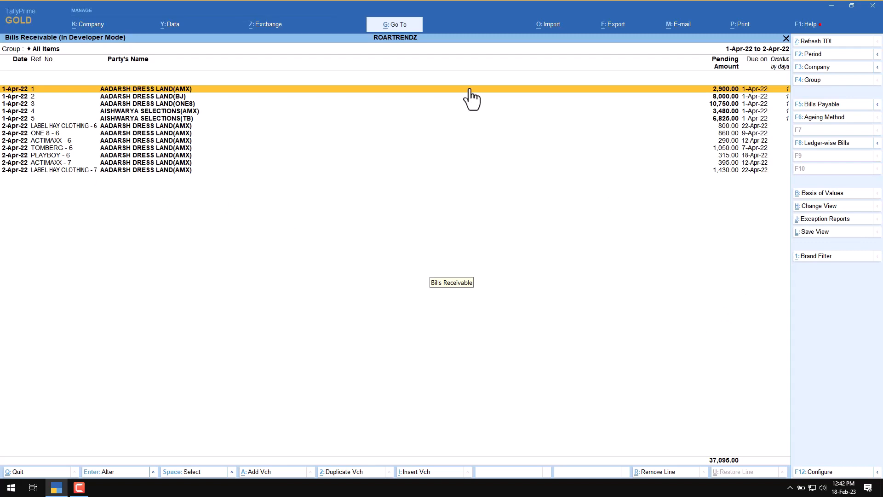
Filter the receivable bills by the ACTIMAXX brand
left_click(818, 258)
key("Down")
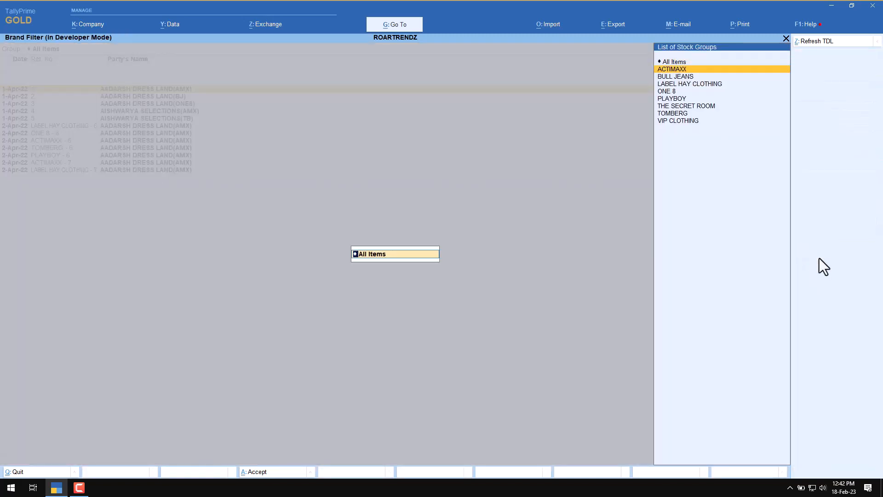
key("Return")
key("Return")
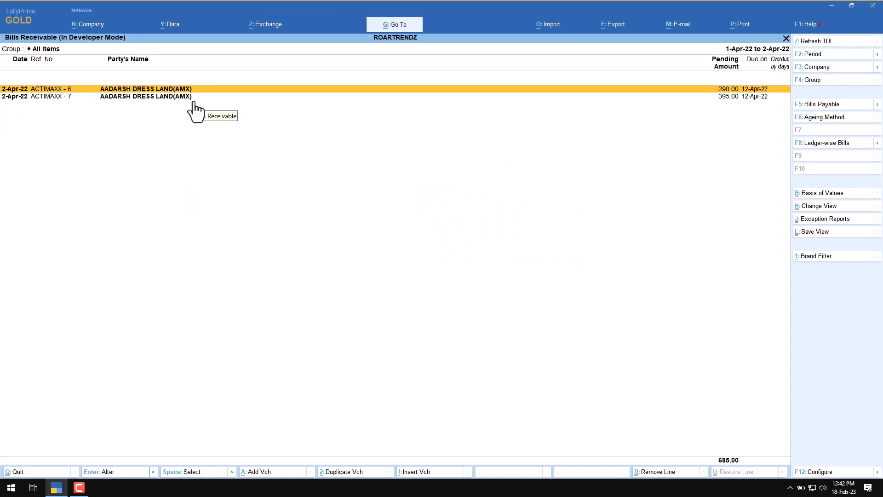
Expand the item details of the ACTIMAXX - 6 bill, examine its sales voucher, and leave the voucher without saving
key("shift+Return")
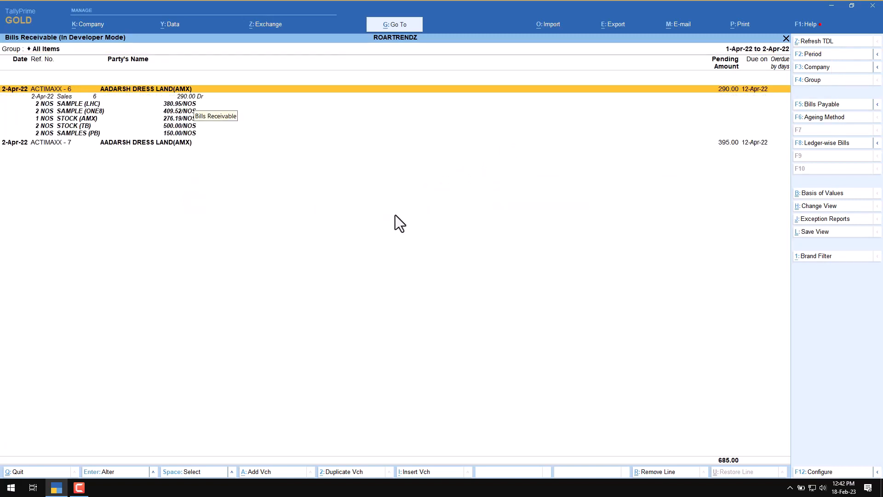
key("Down")
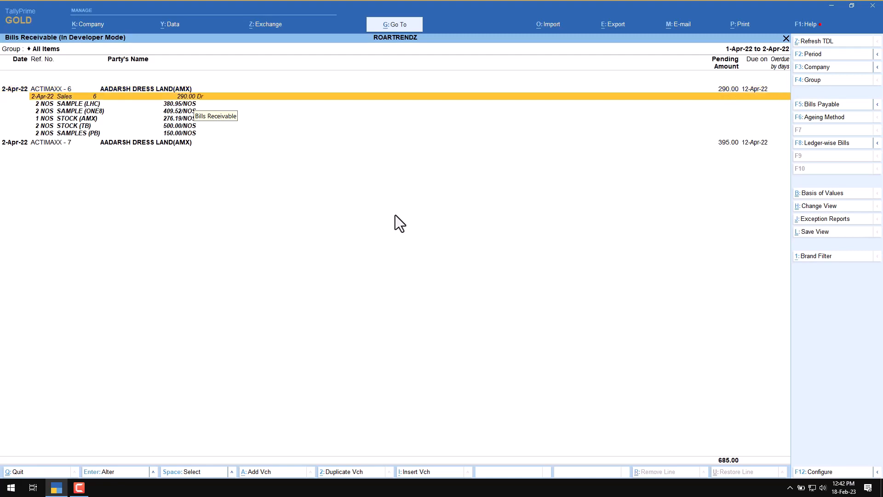
key("Return")
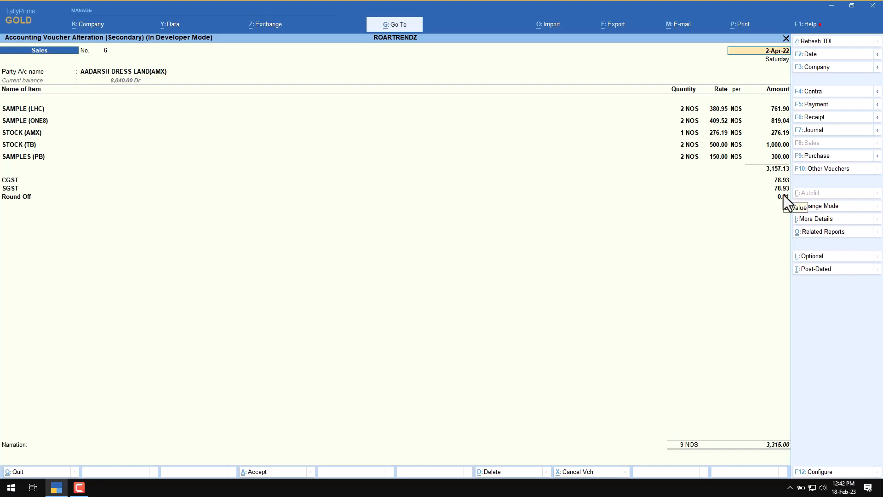
key("Escape")
key("y")
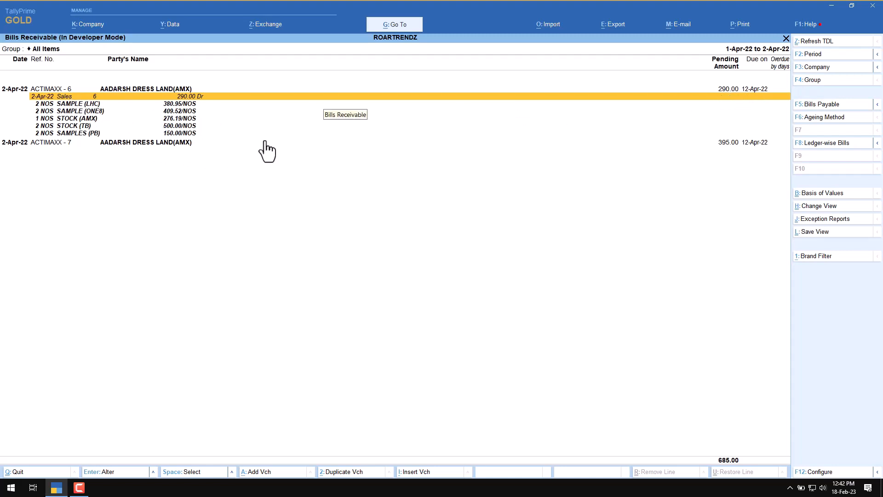
Reopen sales voucher 6 from the ACTIMAXX - 6 bill, show its tax-inclusive rate column, and accept the voucher
key("Return")
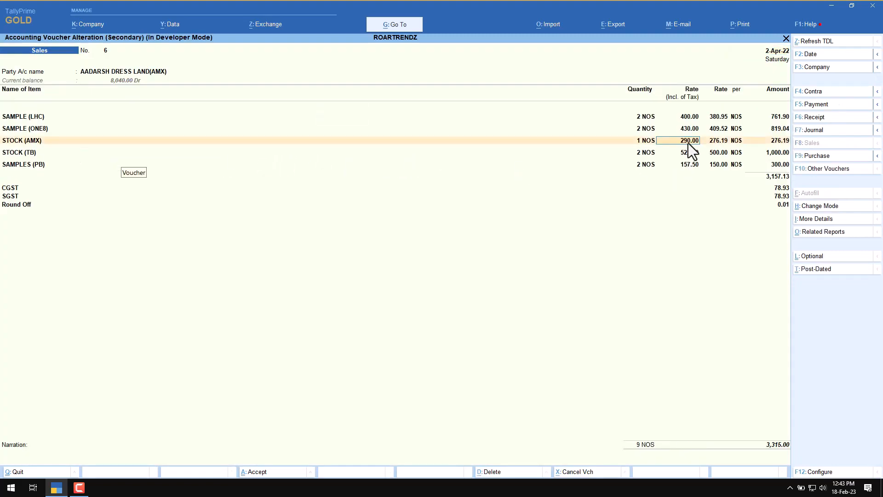
key("ctrl+a")
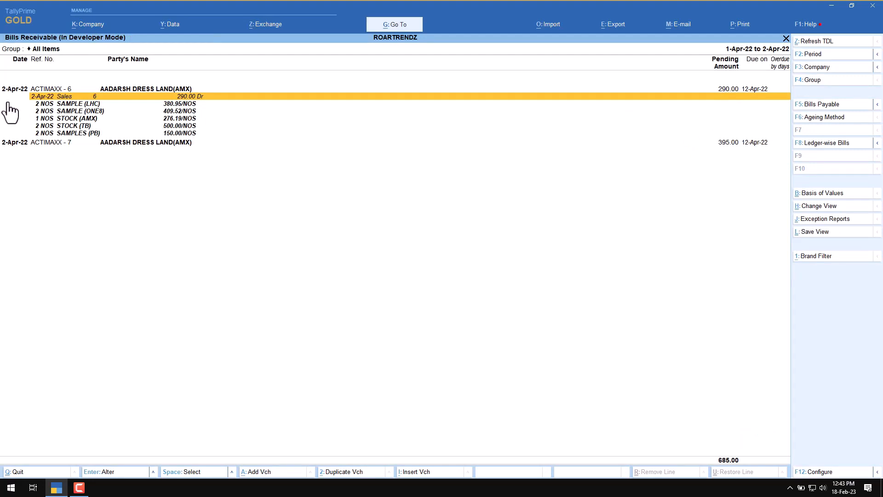
Reset the brand filter of the receivable bills to All Items
left_click(818, 258)
left_click(671, 63)
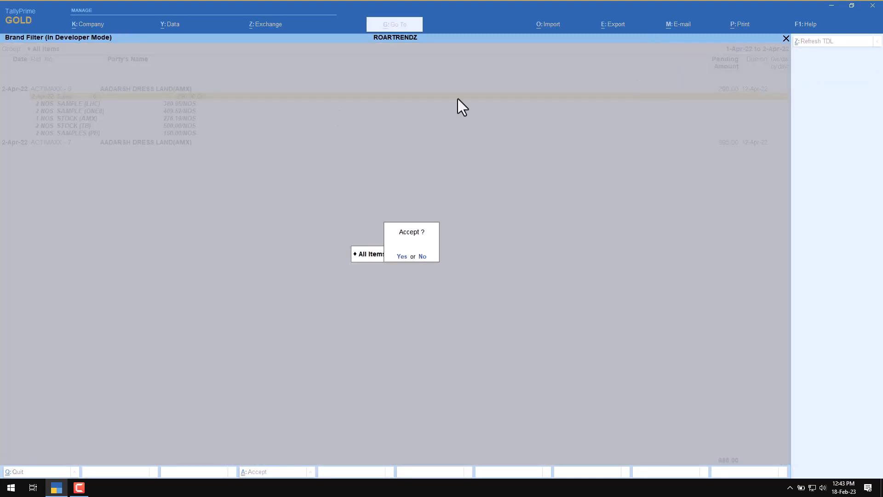
key("Return")
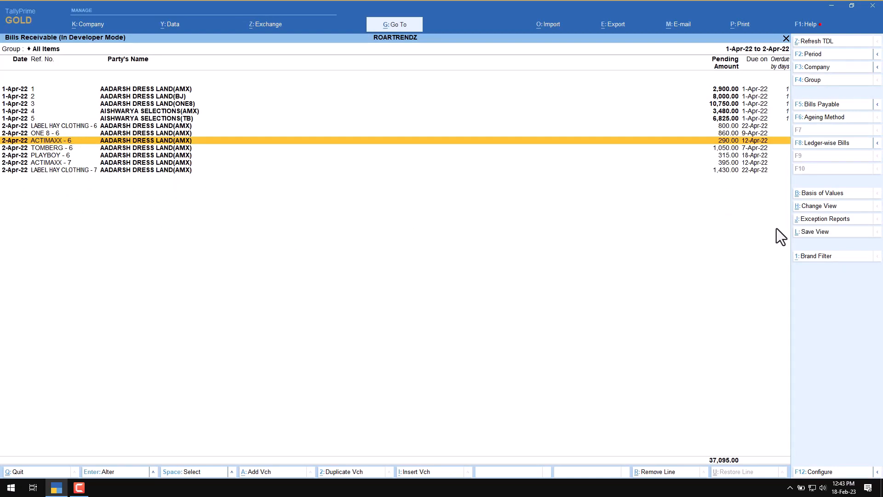
Filter the receivable bills by the LABEL HAY CLOTHING brand
left_click(809, 259)
key("Down")
key("Down")
key("Down")
key("Return")
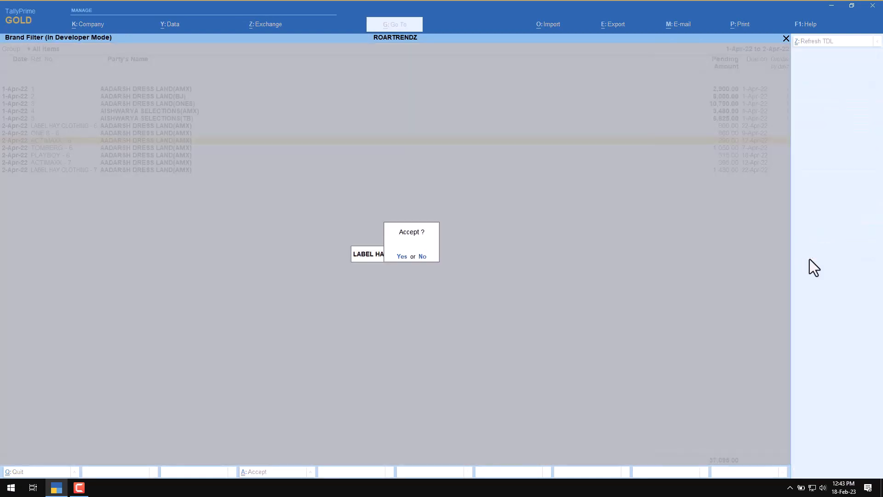
key("Return")
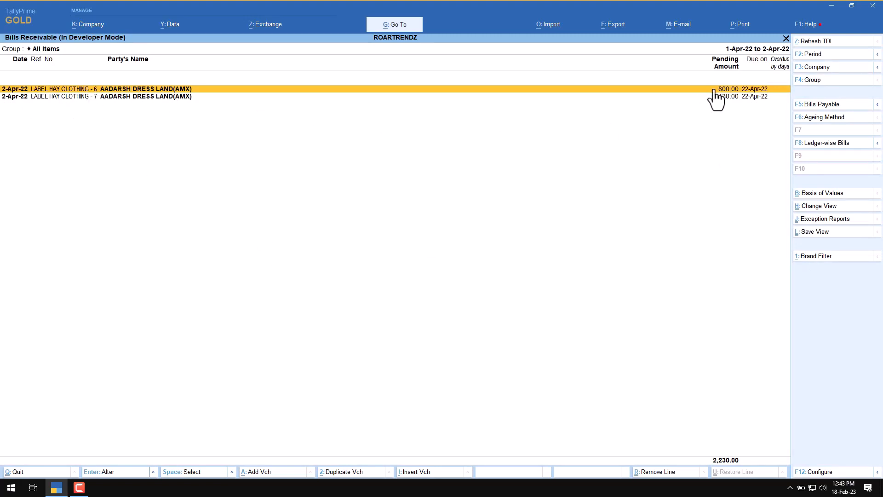
Examine the item details and sales voucher behind the LABEL HAY CLOTHING - 6 bill, and leave the Bills Receivable report
key("shift+Return")
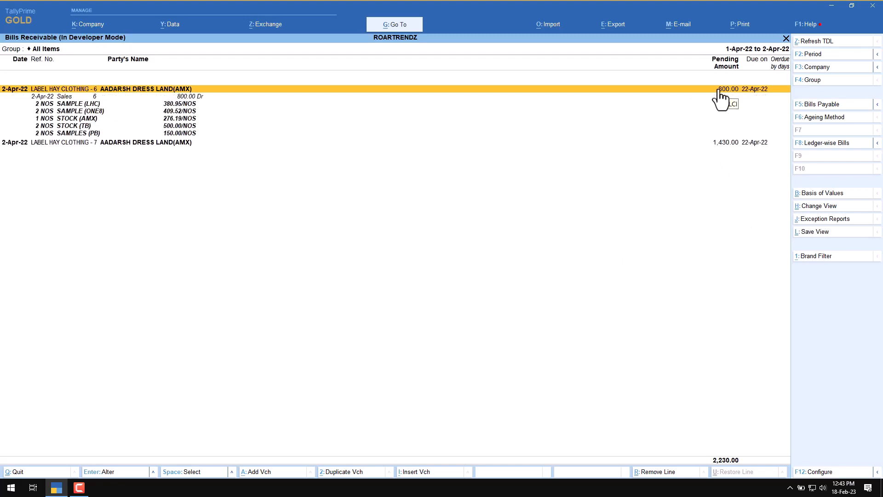
key("Down")
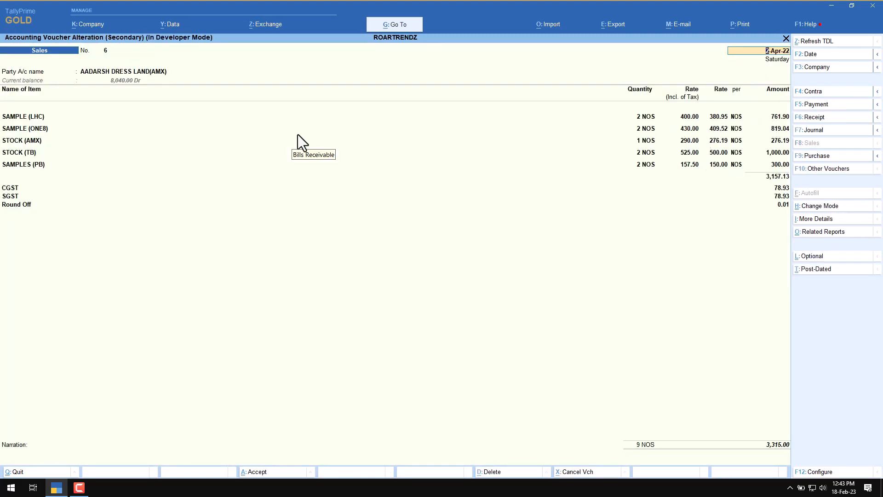
key("Escape")
key("y")
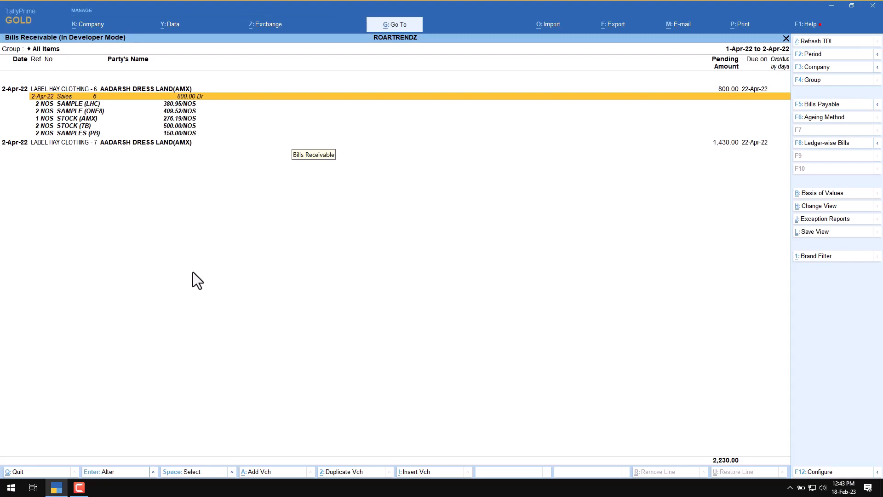
key("Escape")
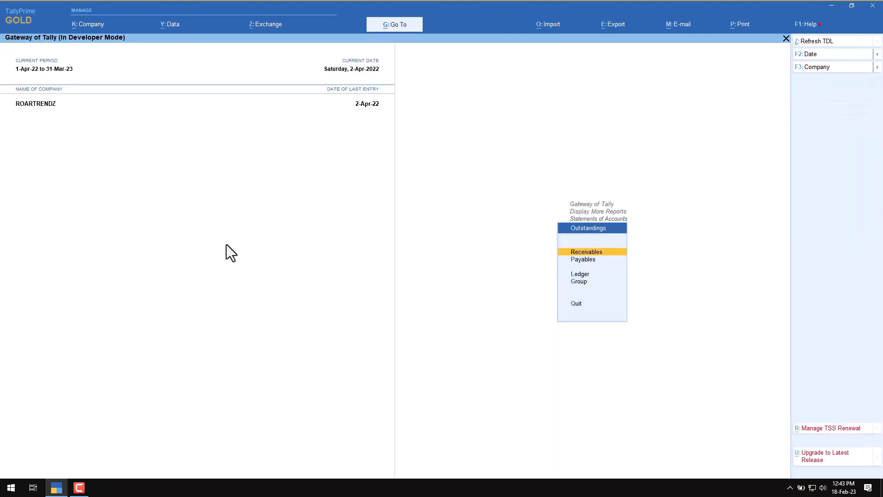
key("Escape")
key("Escape")
key("Escape")
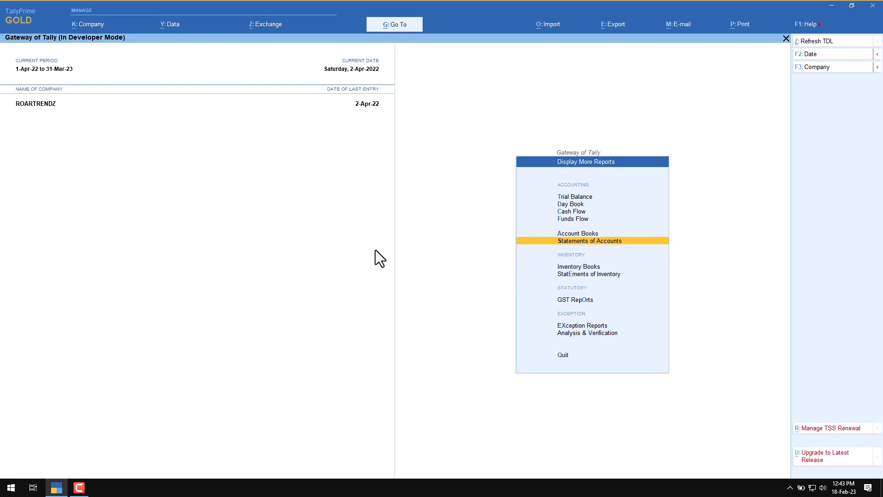
Open the XYZ Company ledger master for alteration, examine its settings, and close it unchanged
key("Up")
key("Up")
key("Up")
key("Up")
key("Up")
key("Up")
key("Up")
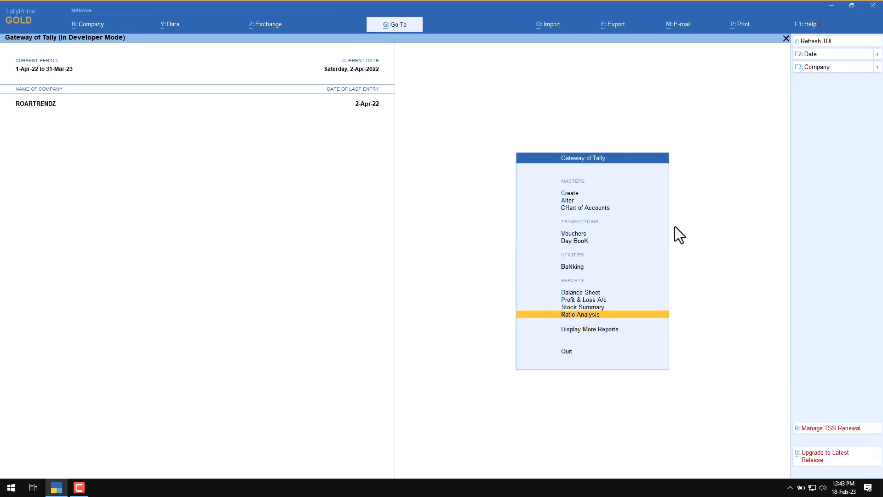
key("Up")
key("Up")
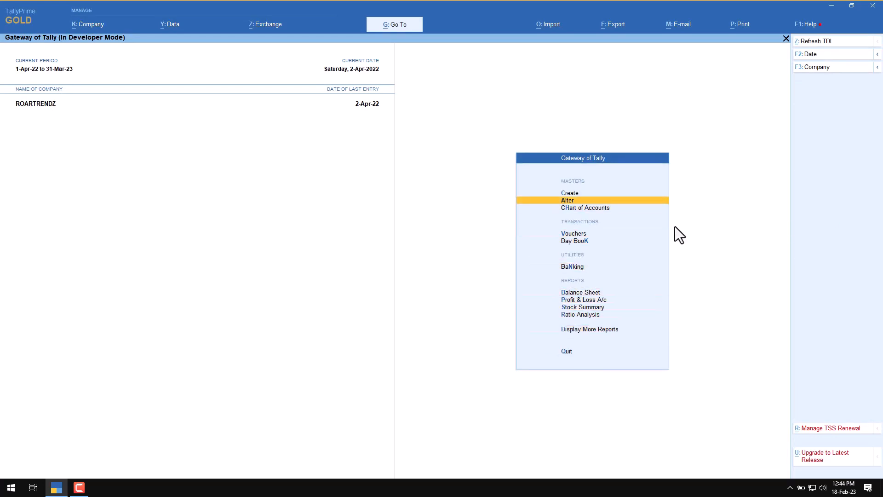
key("Return")
key("Down")
key("Return")
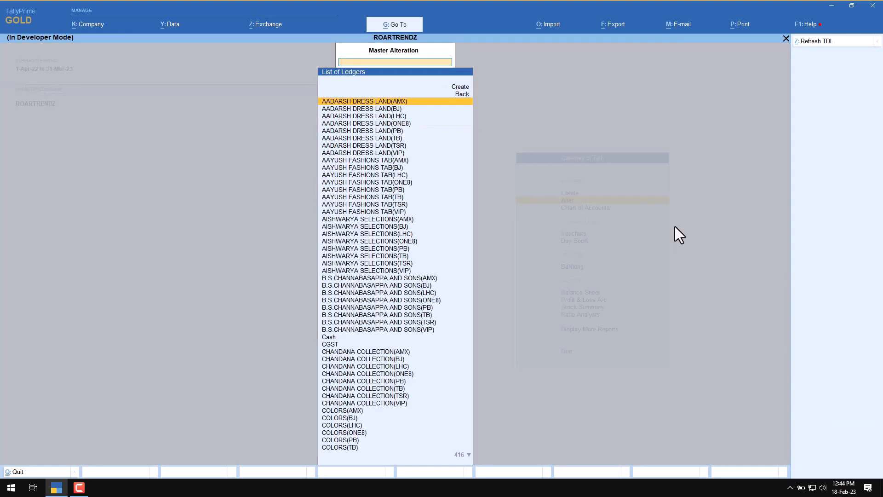
type("xy")
key("Return")
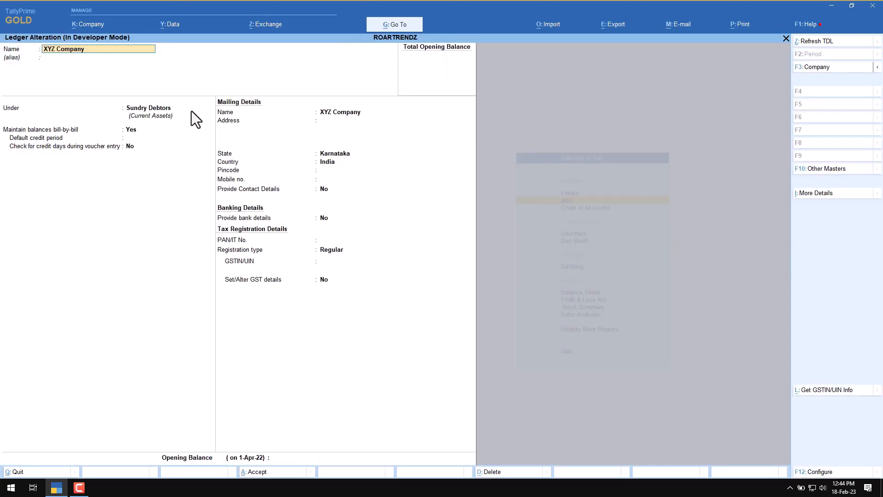
key("Escape")
key("Escape")
Display the ledger vouchers of XYZ Company from the account books, and return to the Gateway of Tally
key("d")
key("Down")
key("Down")
key("Down")
key("Down")
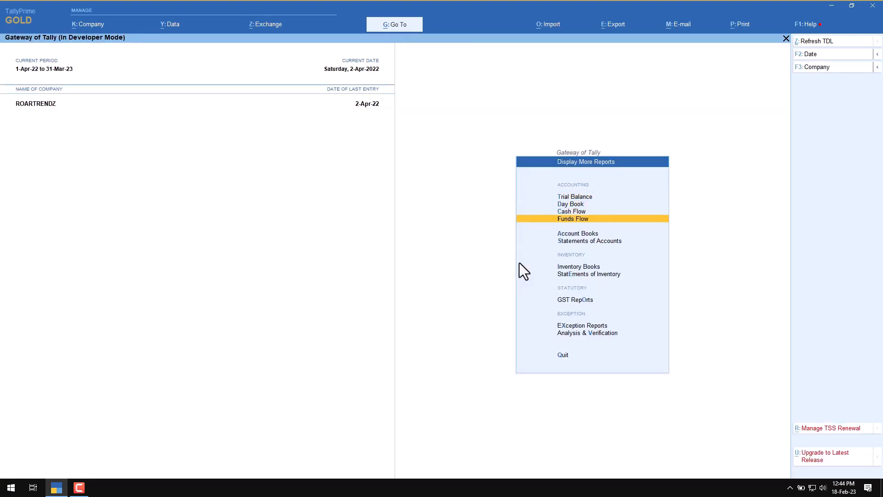
key("Return")
key("Down")
key("Return")
type("xy")
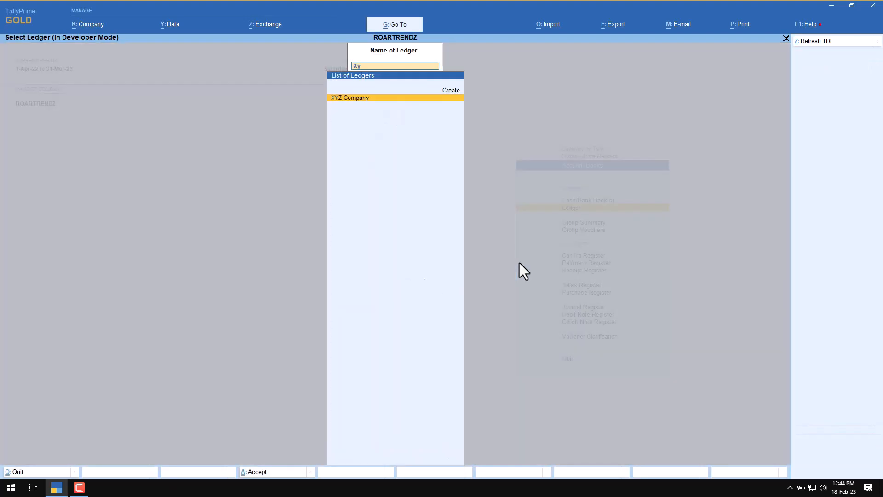
key("Return")
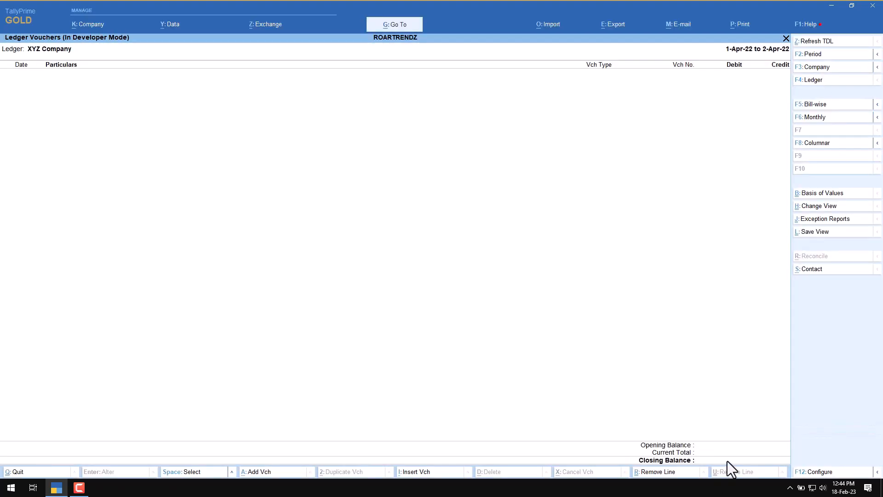
key("Escape")
key("Escape")
key("Escape")
key("Escape")
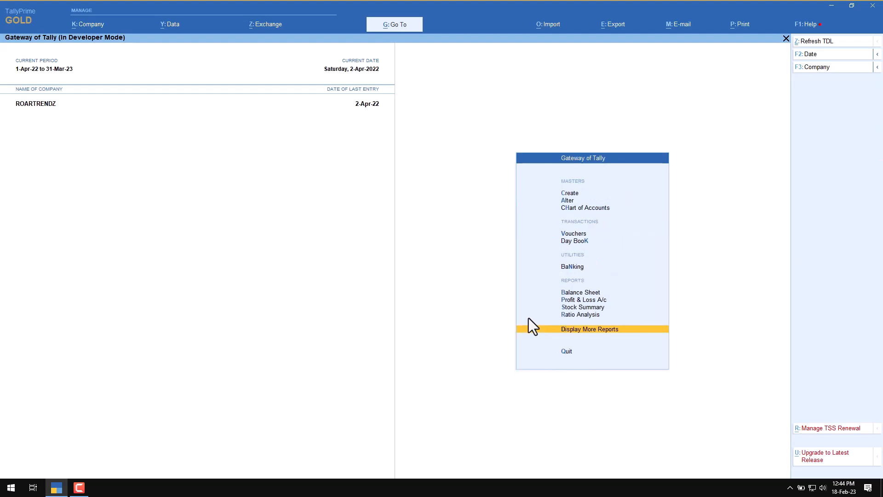
Start a sales voucher for the party XYZ Company and accept its default party details
type("v")
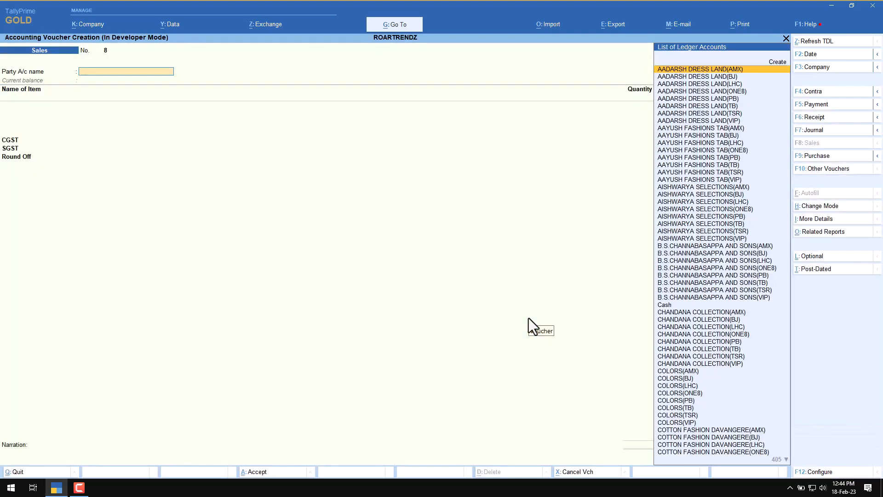
type("xyz")
key("Return")
key("Return")
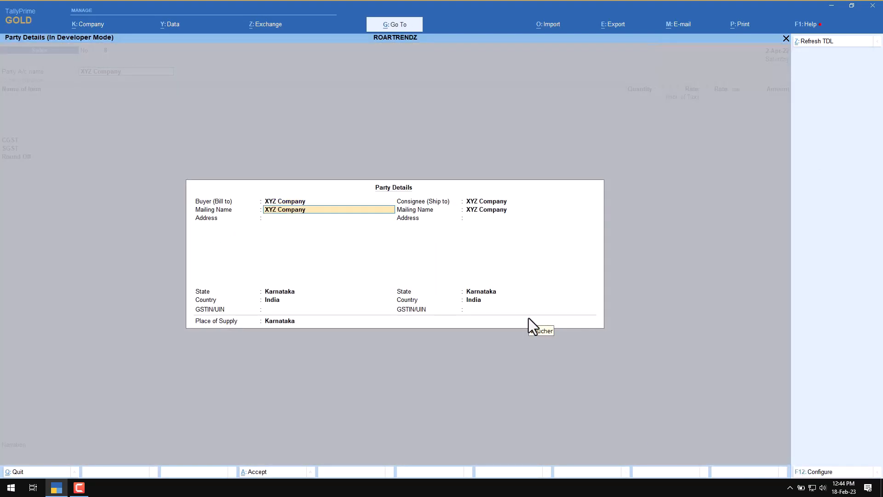
key("ctrl+a")
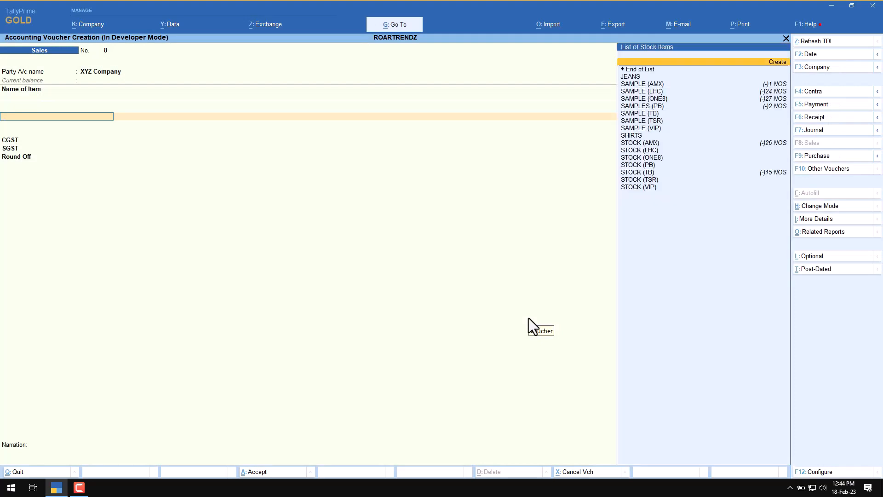
Add the item SAMPLE (AMX) to the sales voucher with quantity 10 NOS and a tax-inclusive rate of 200
key("Down")
key("Down")
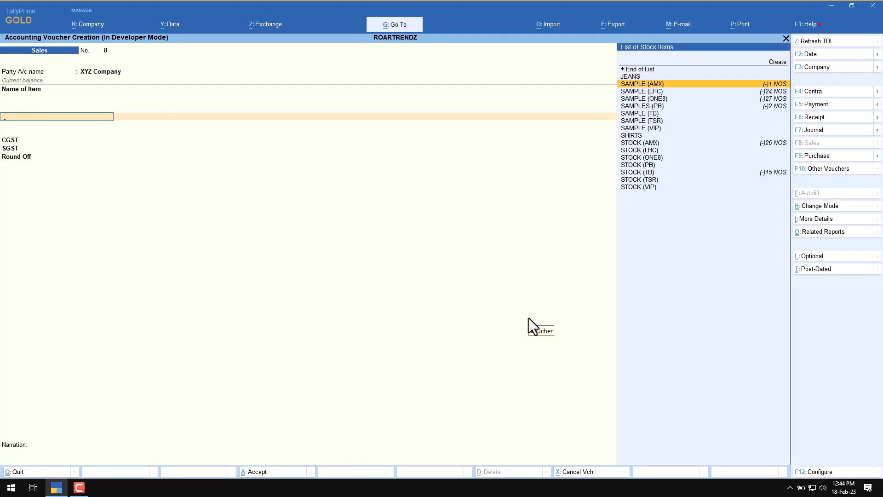
key("Return")
type("10")
key("Return")
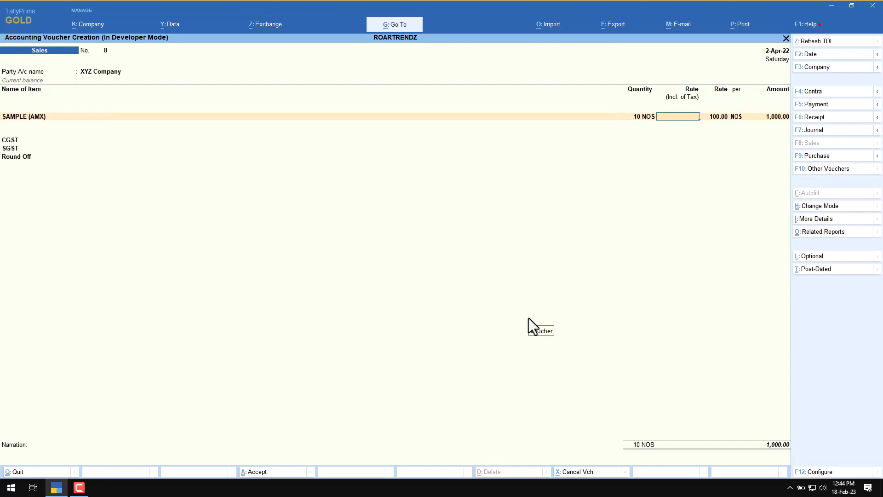
type("200")
key("Return")
key("Return")
key("Return")
key("Return")
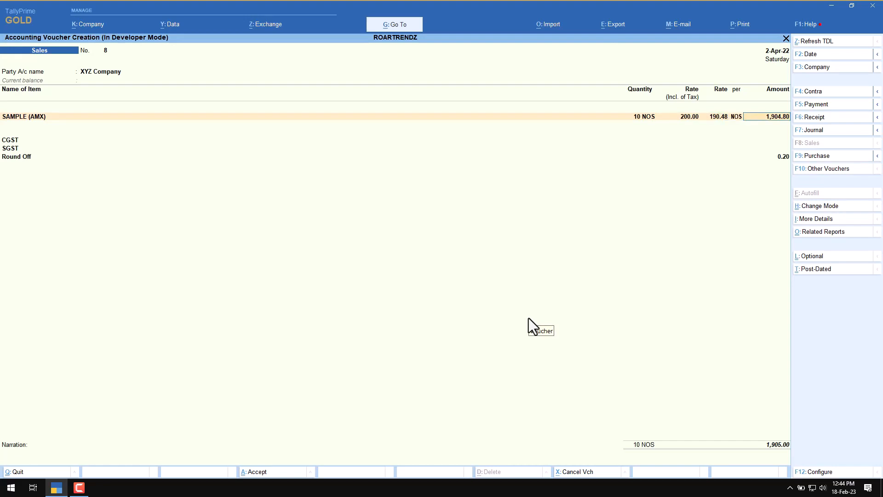
key("Return")
key("Return")
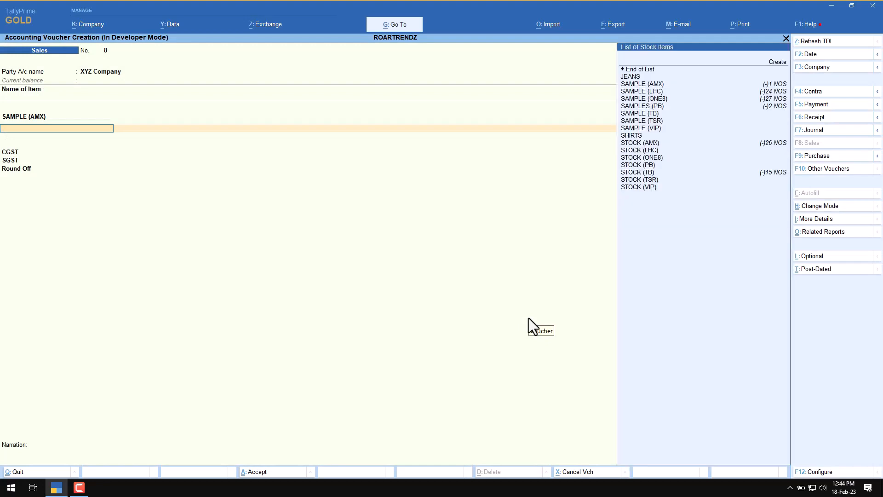
Add the item SAMPLE (LHC) with quantity 5 NOS and a tax-inclusive rate of 150
key("Down")
key("Down")
key("Down")
key("Return")
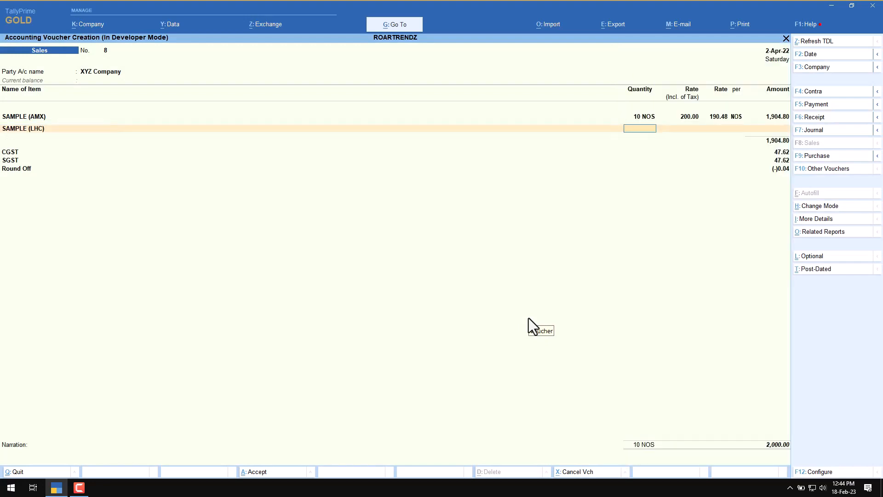
key("Return")
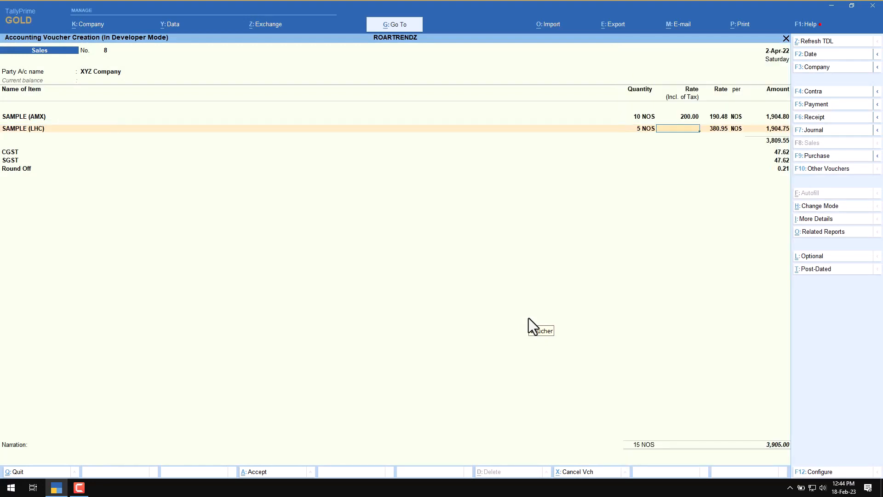
type("150")
key("Return")
key("Return")
key("Return")
key("Return")
Add the item SAMPLE (TB) with quantity 2 NOS and a tax-inclusive rate of 300
key("Down")
key("Down")
key("Down")
key("Down")
key("Down")
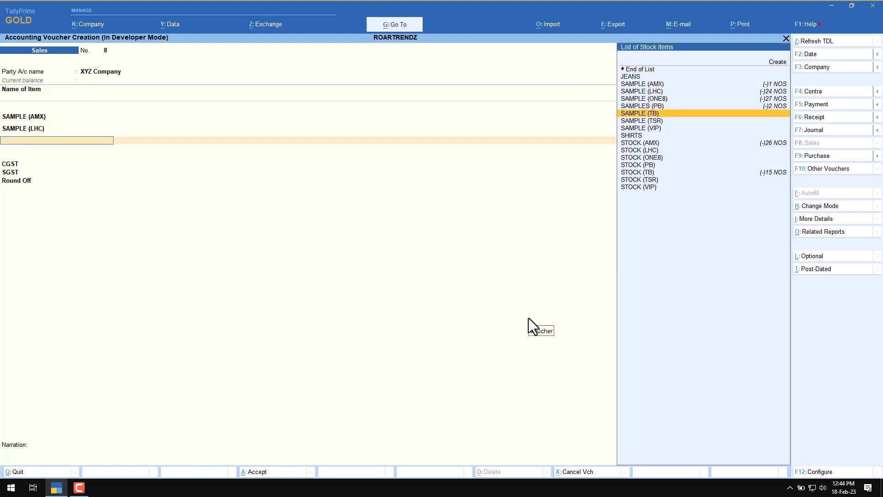
key("Return")
key("Return")
type("3")
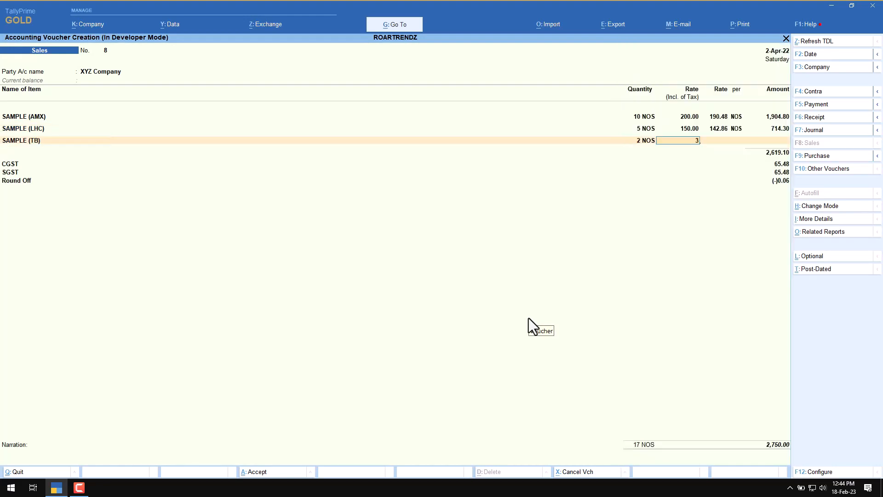
type("00")
key("Return")
key("Return")
key("Return")
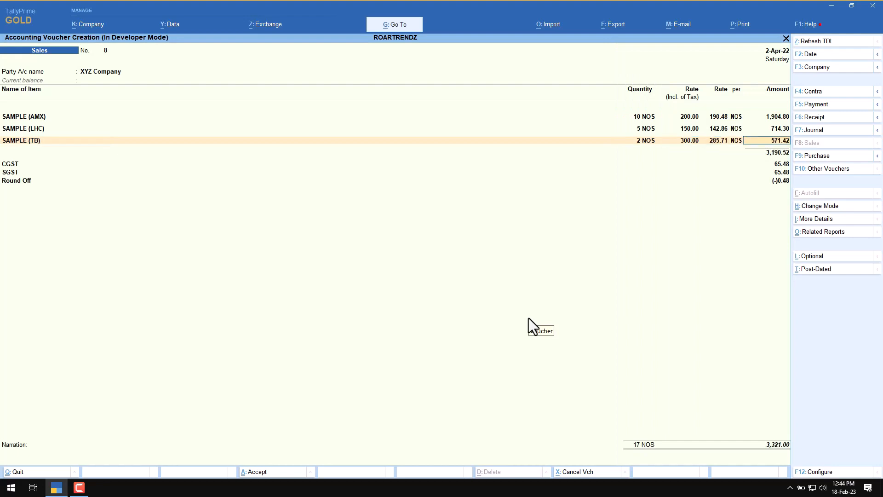
key("Return")
key("Return")
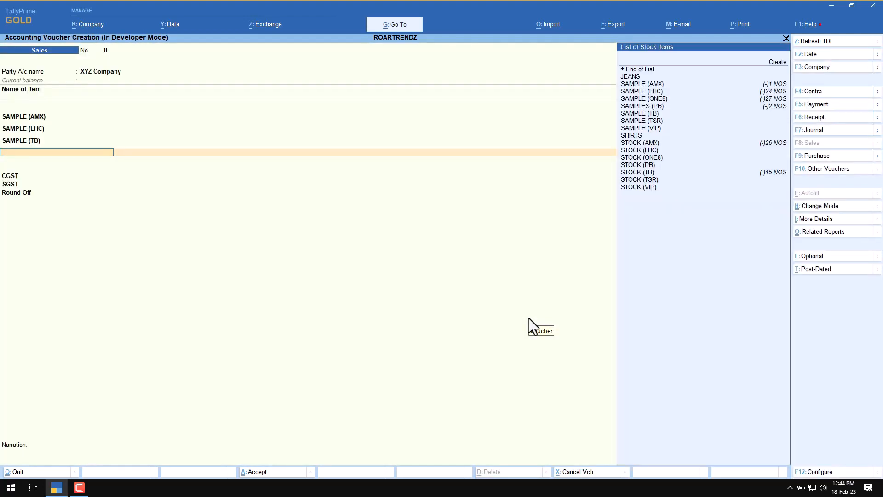
Add the item STOCK (VIP) with quantity 1 NOS and a tax-inclusive rate of 200
key("Up")
key("Up")
key("Down")
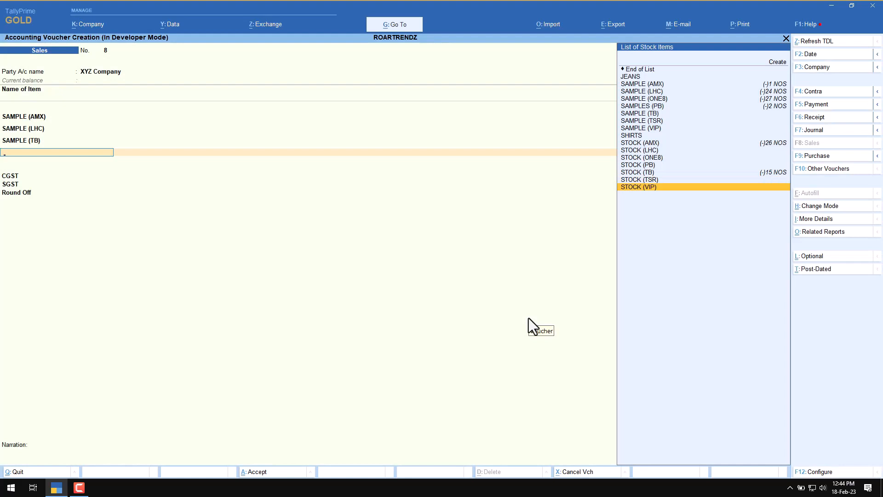
key("Return")
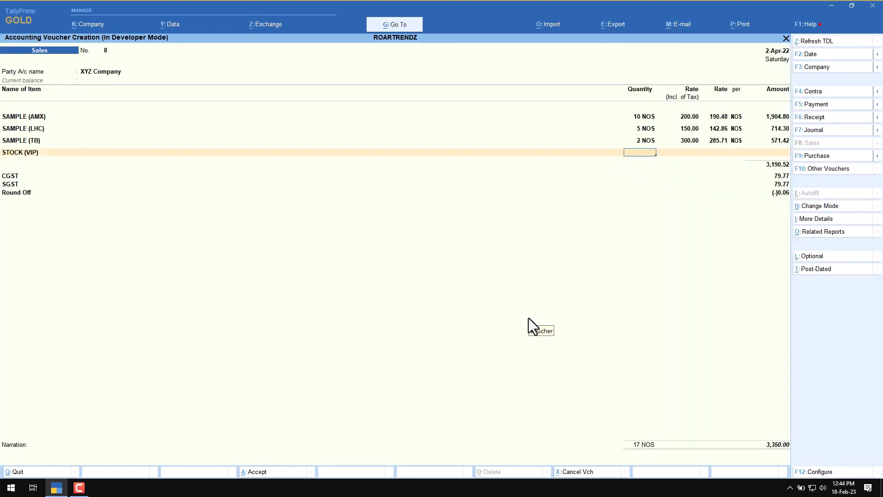
key("Return")
type("150")
key("Return")
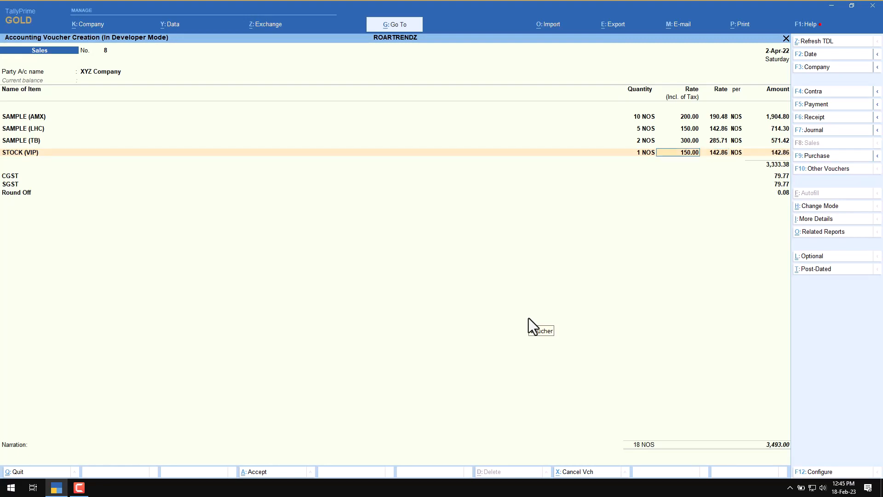
type("200")
key("Return")
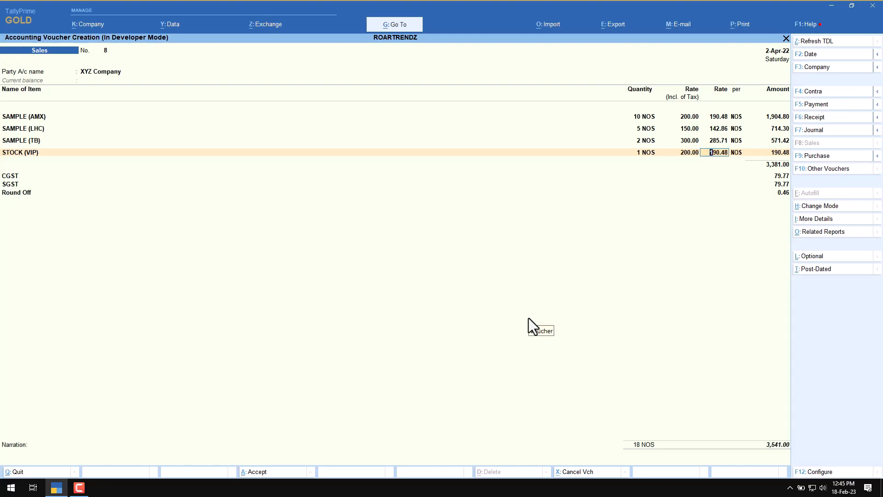
key("Return")
key("Return")
key("Return")
key("Return")
key("Return")
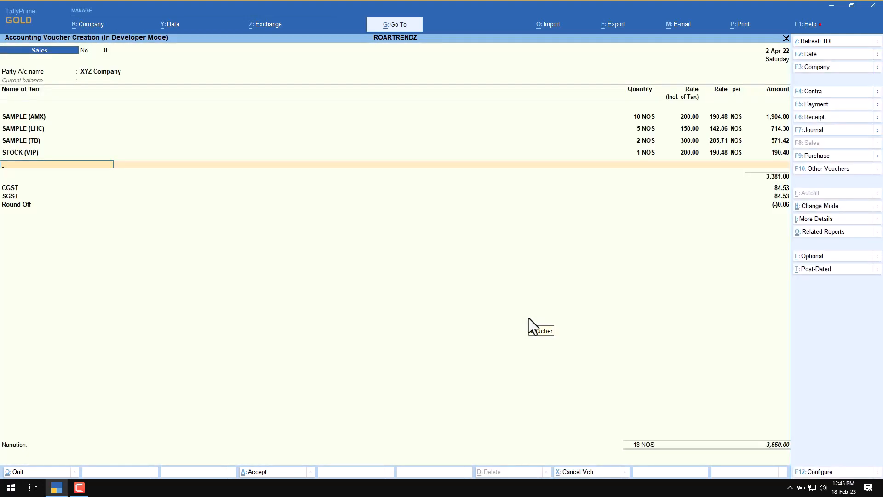
End the item list, accept the CGST, SGST and Round Off lines, and open the bill-wise details for XYZ Company
key("Return")
key("Return")
key("Return")
key("Return")
key("Return")
key("Return")
key("Return")
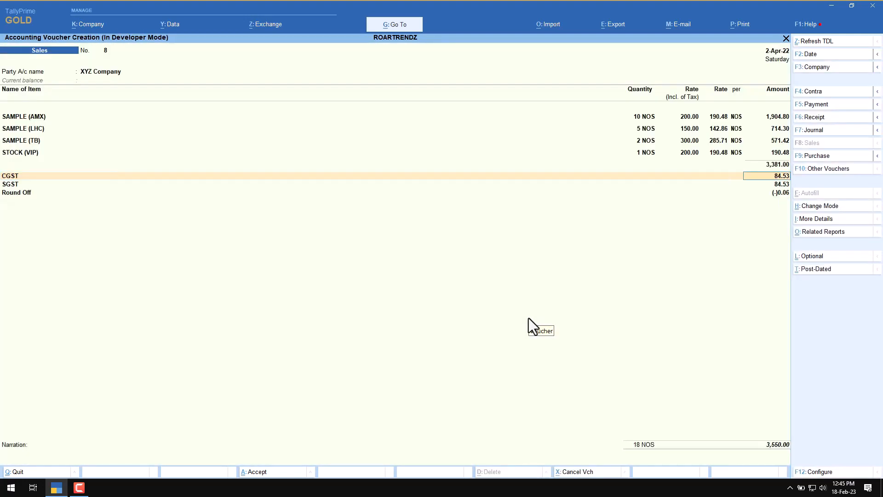
key("Return")
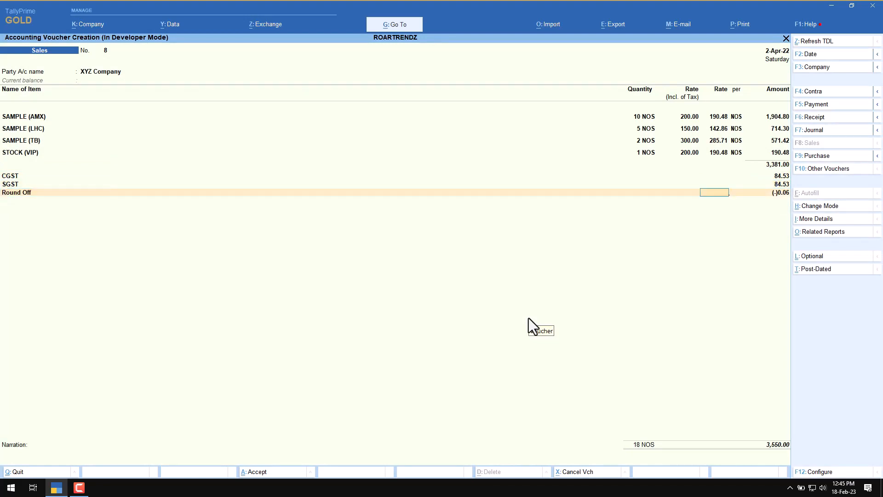
key("Return")
key("Return")
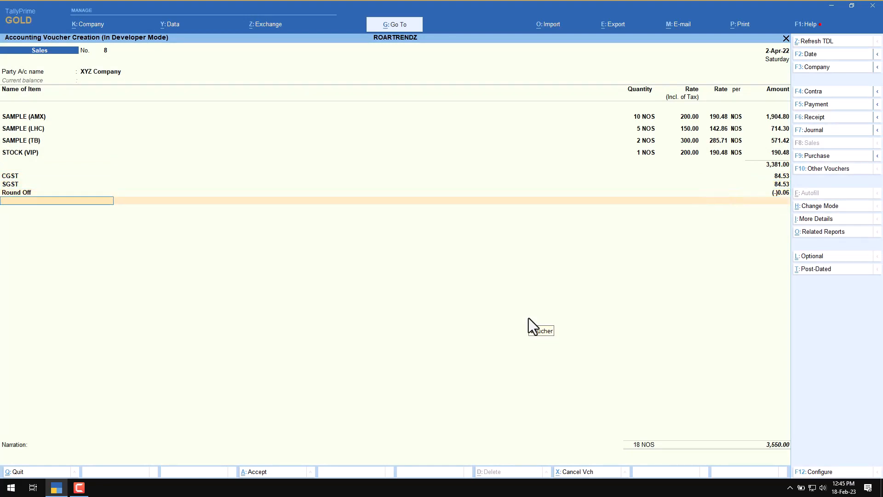
key("Return")
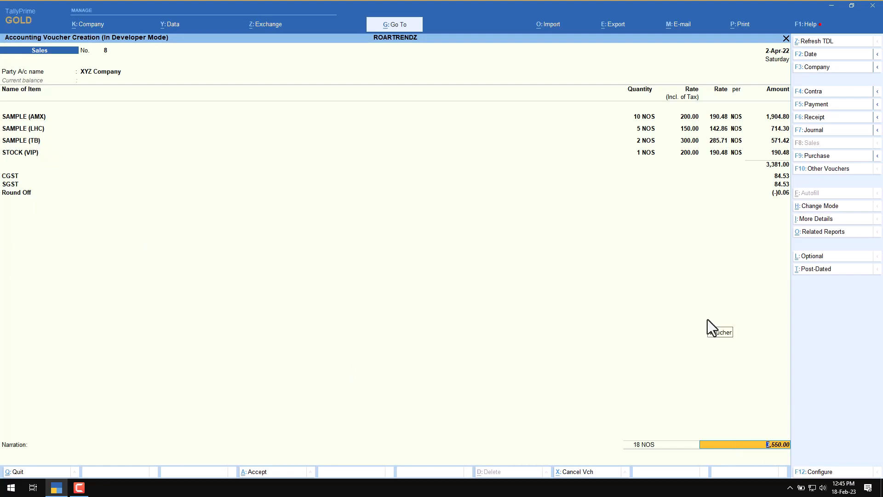
key("Return")
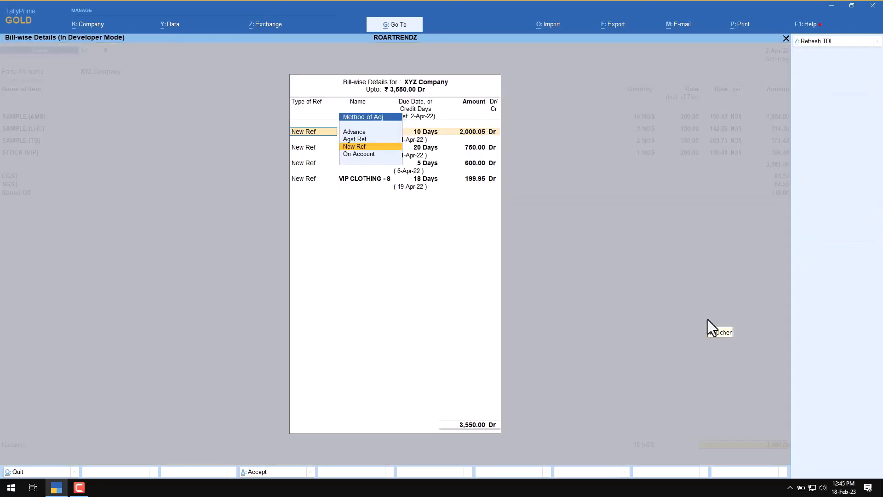
Accept the brand-wise New Ref bill allocations with their default credit days and amounts, and save the sales voucher without a narration
key("Return")
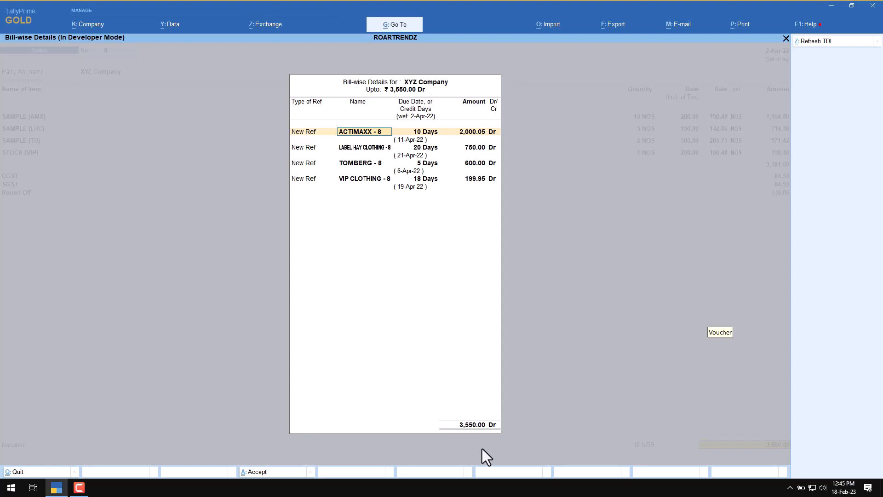
key("Return")
key("Return")
key("Return")
key("Return")
key("Return")
key("Return")
key("Return")
key("Return")
key("Return")
key("Return")
key("Return")
key("Return")
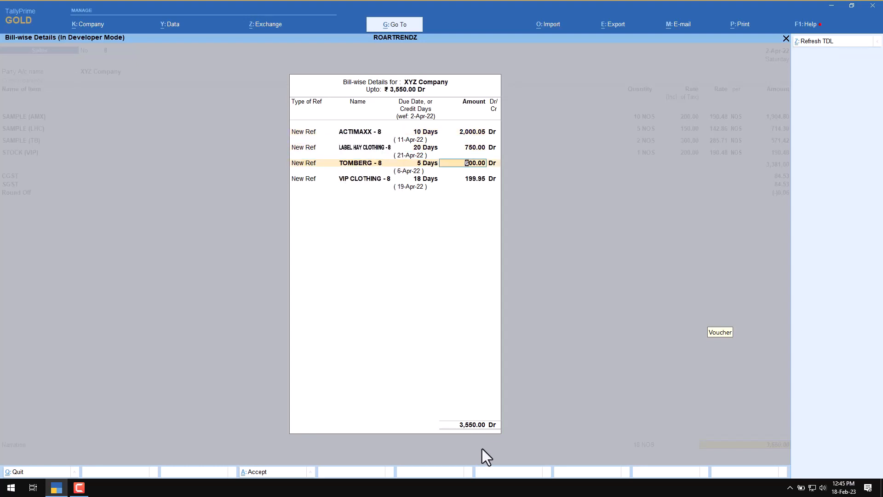
key("Return")
key("Return")
key("Return")
key("Return")
key("Return")
key("Return")
key("Return")
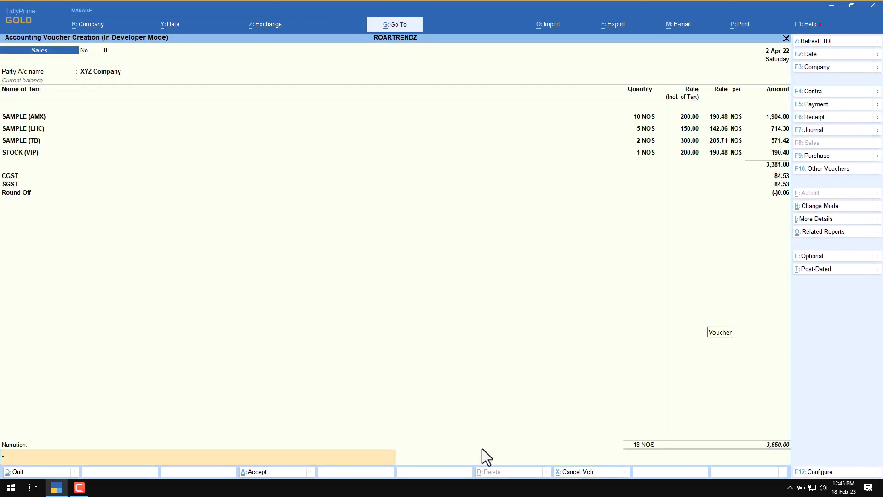
key("Return")
key("Return")
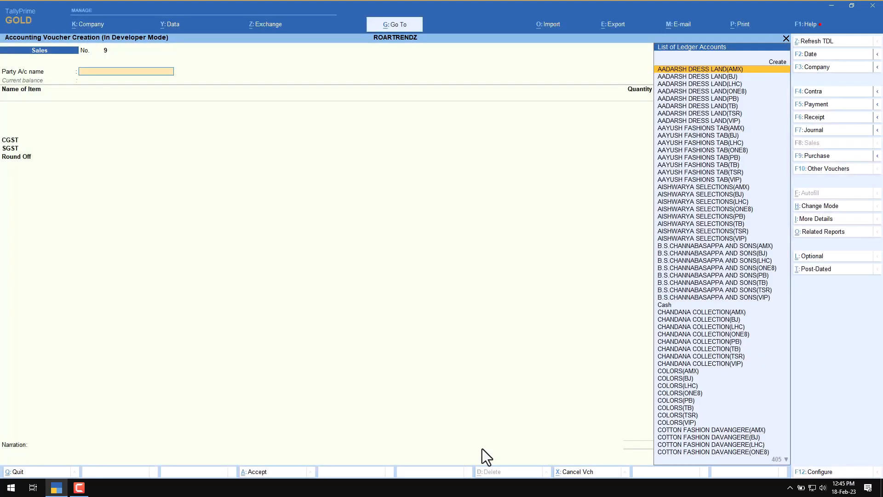
Leave voucher creation and display the Bills Receivable report from the outstanding statements
key("Escape")
key("Return")
key("d")
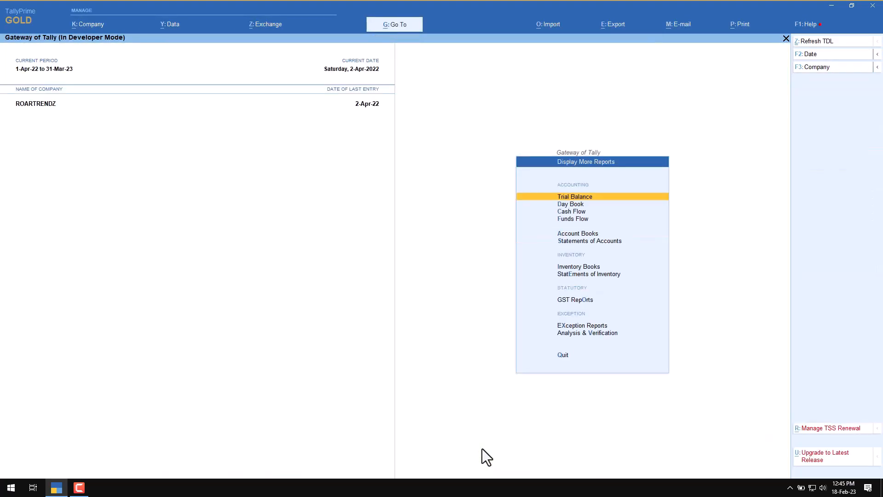
key("Down")
key("Down")
key("Down")
key("Down")
key("Down")
key("Return")
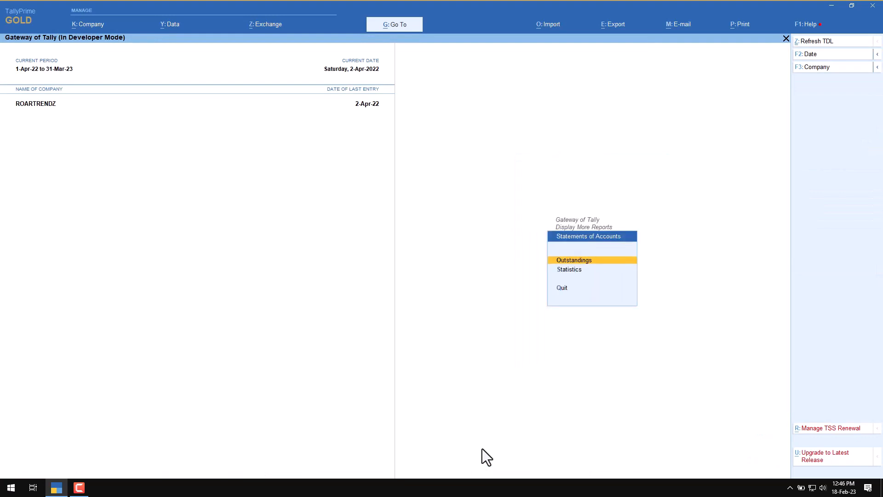
key("Return")
key("Return")
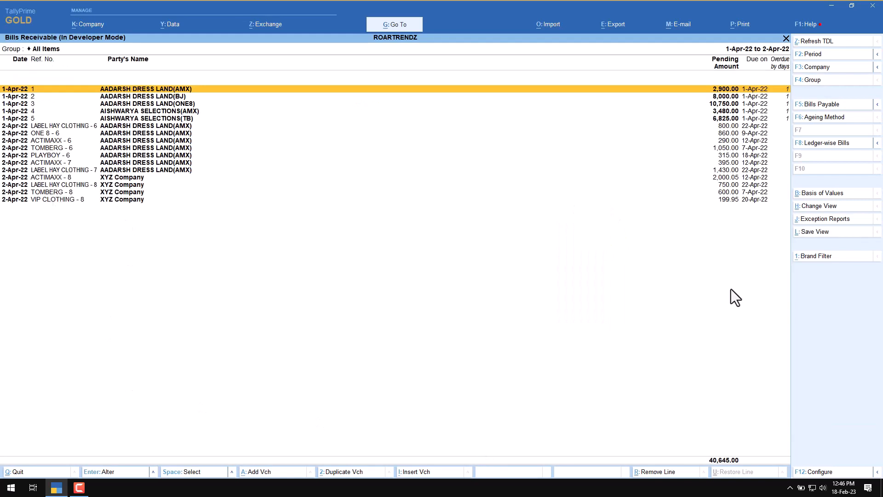
Filter the receivable bills by the VIP CLOTHING brand, examine them, and close the report
left_click(813, 257)
type("v")
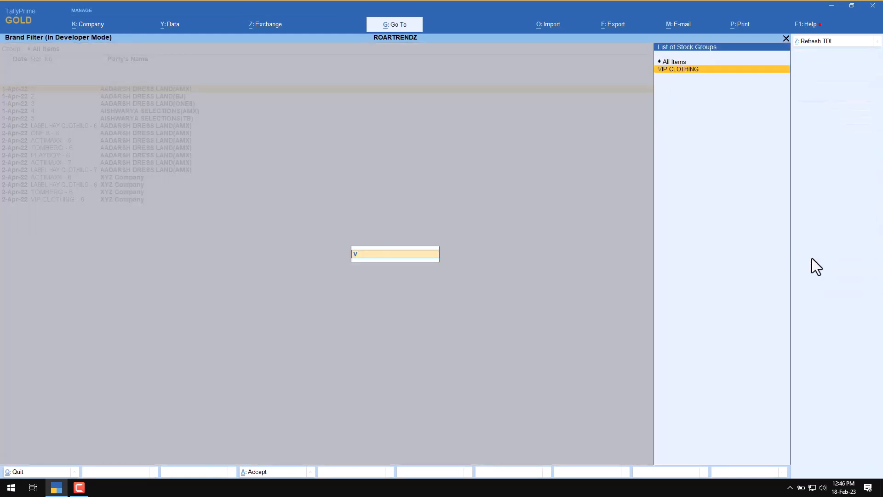
key("Return")
key("Return")
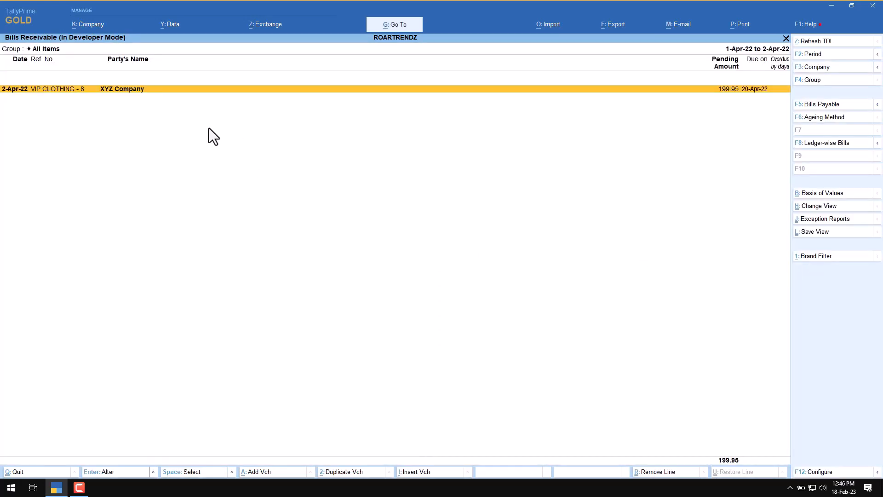
key("Escape")
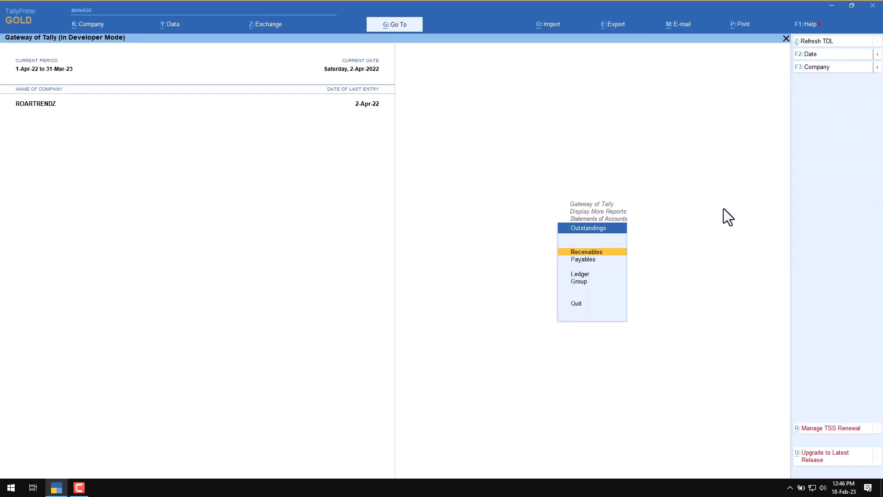
Display the ledger outstandings of XYZ Company
key("Down")
key("Down")
key("Return")
type("X")
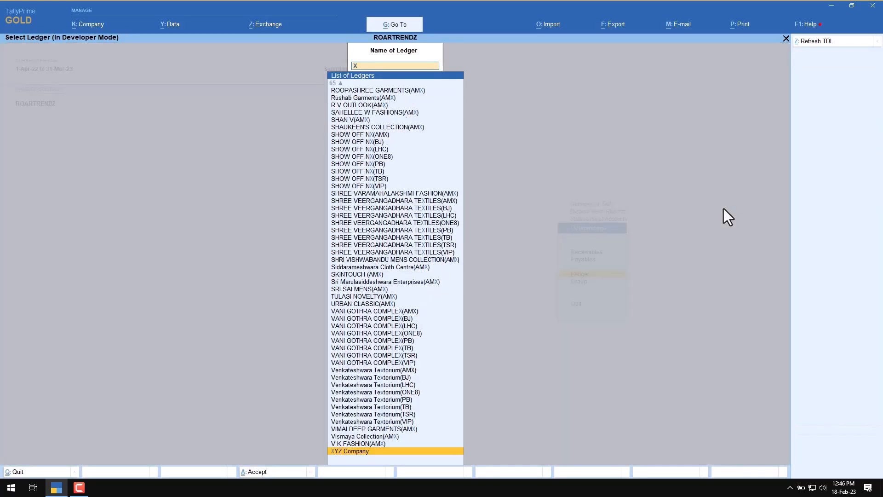
type("y")
key("Return")
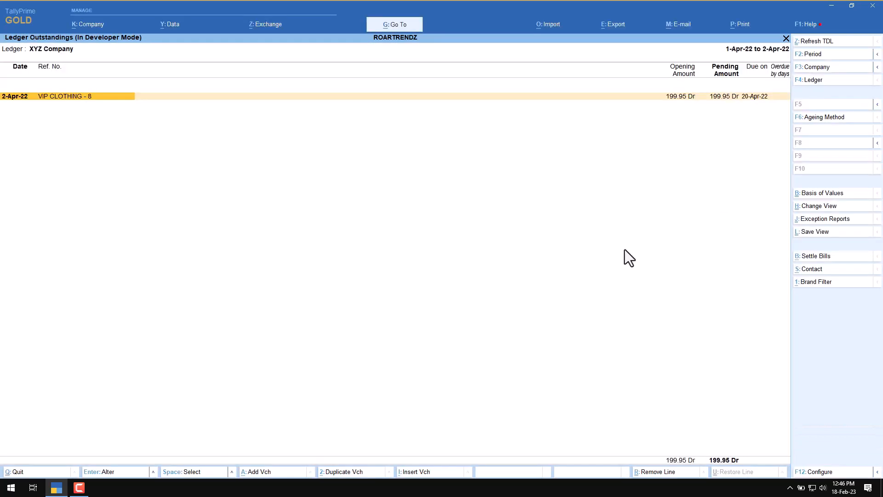
Set the brand filter to All Items, examine the outstanding bills of XYZ Company, and close the report
left_click(808, 283)
key("Up")
key("Up")
key("Up")
key("Up")
key("Up")
key("Up")
key("Up")
key("Up")
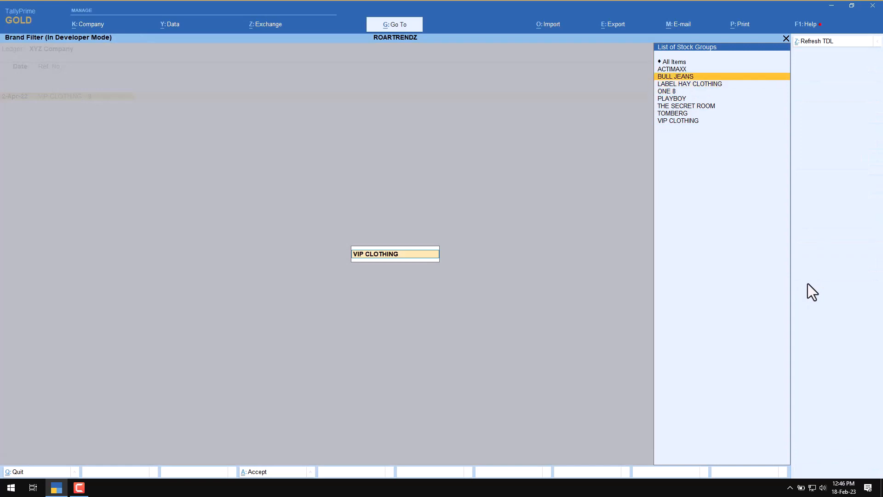
key("Return")
key("Return")
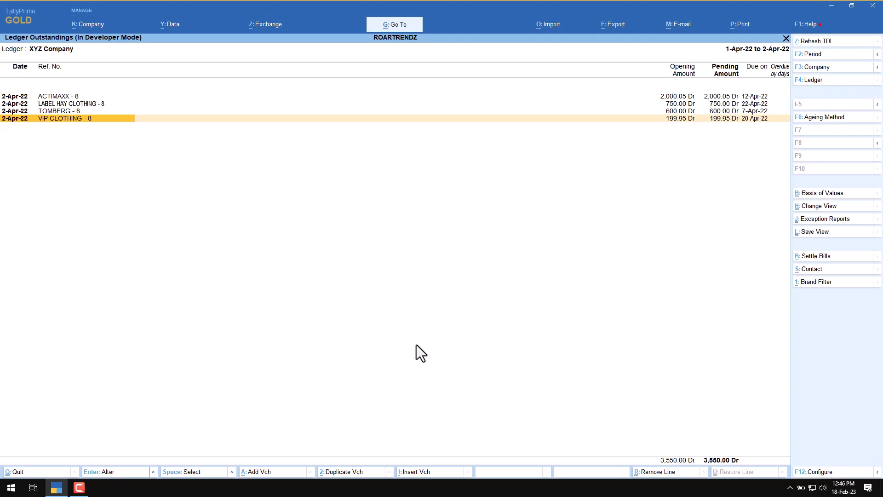
key("Escape")
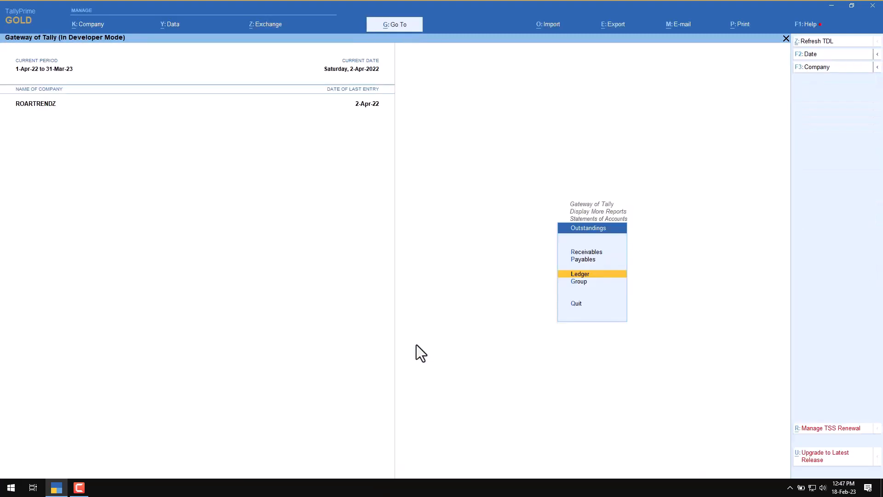